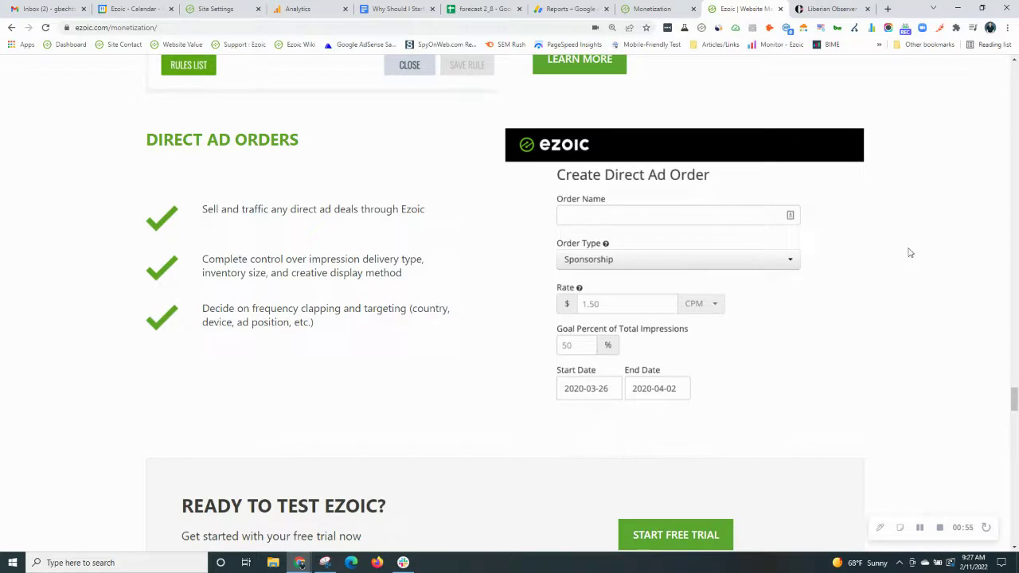
- Examine the ad placements on the Liberian Observer homepage, including the header banner, and return to the Ezoic monetization page
{"action": "left_click", "coordinate": [814, 8]}
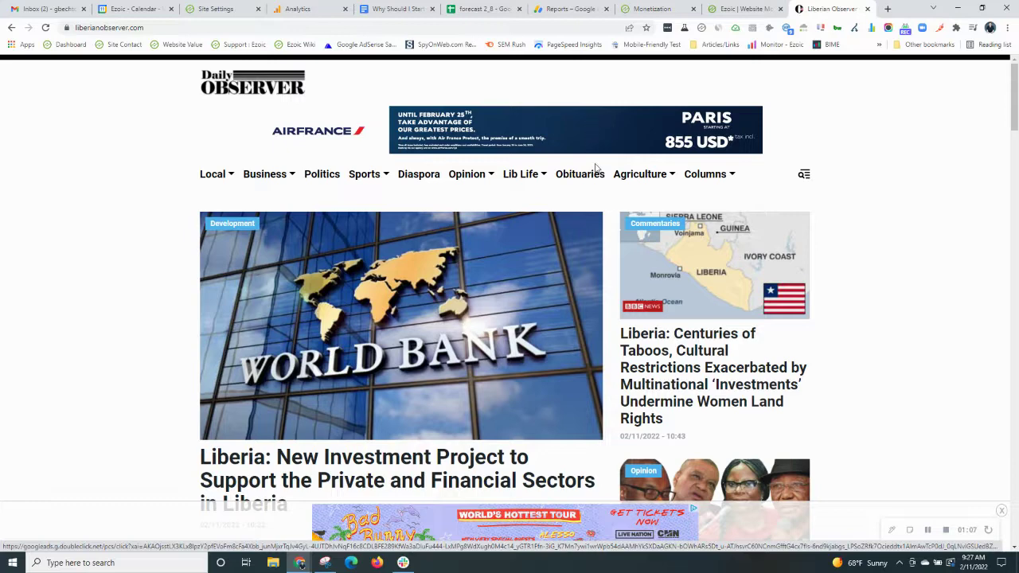
{"action": "scroll", "coordinate": [597, 168], "scroll_direction": "down", "scroll_amount": 5}
{"action": "scroll", "coordinate": [613, 309], "scroll_direction": "down", "scroll_amount": 3}
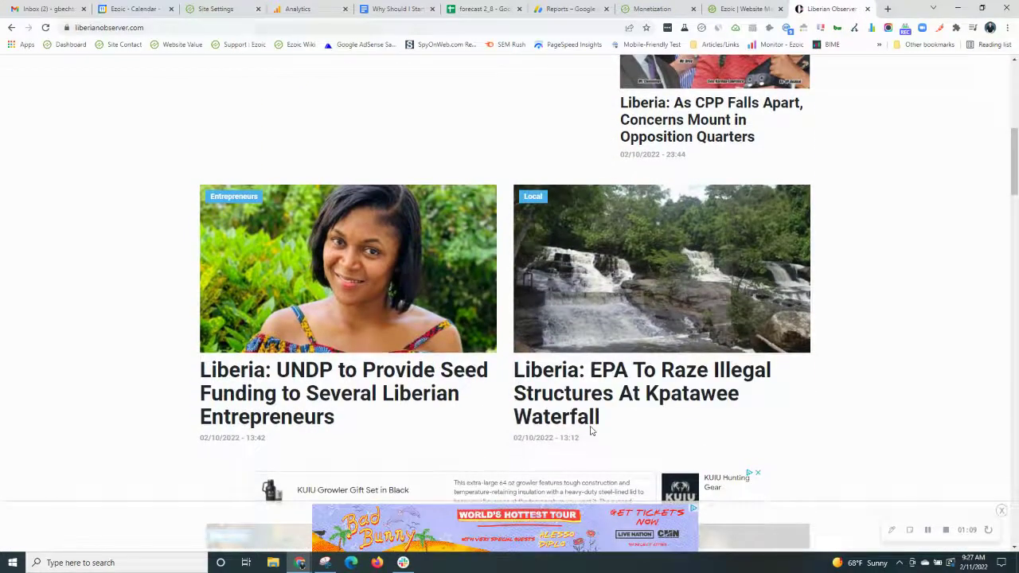
{"action": "scroll", "coordinate": [606, 275], "scroll_direction": "up", "scroll_amount": 10}
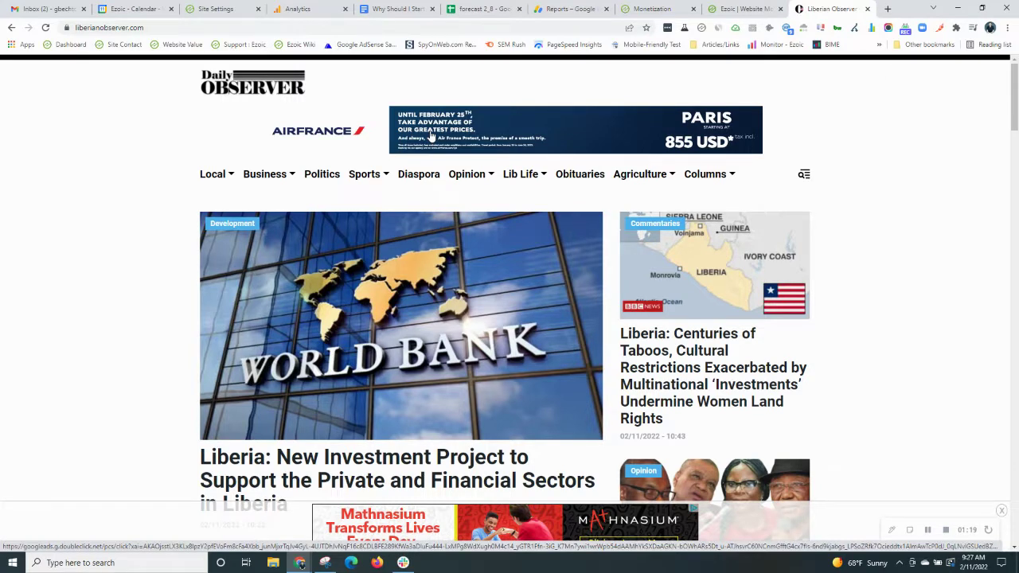
{"action": "left_click", "coordinate": [739, 8]}
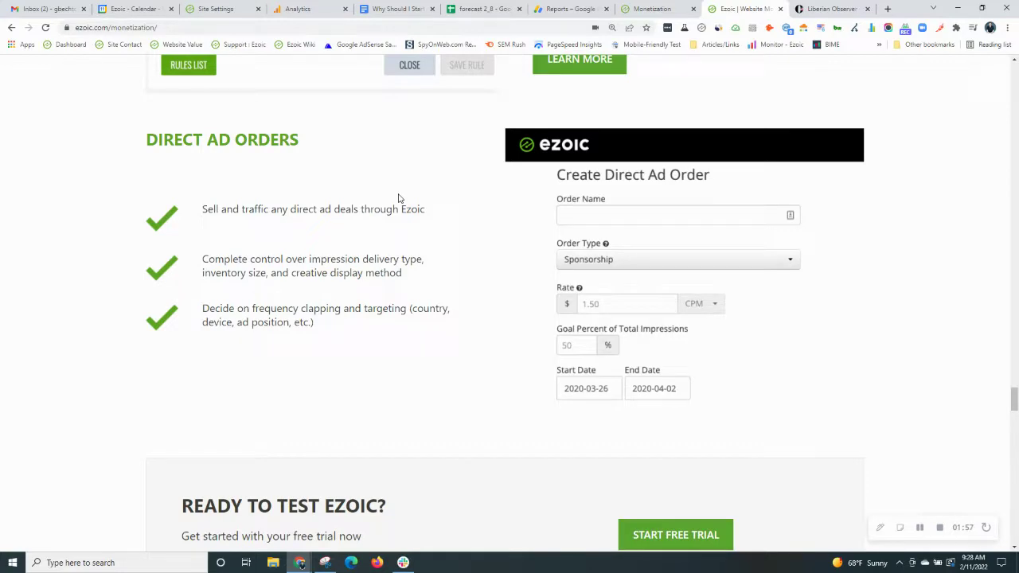
- Turn on Direct Ad Orders on the Monetization page of the Ezoic dashboard
{"action": "left_click", "coordinate": [657, 8]}
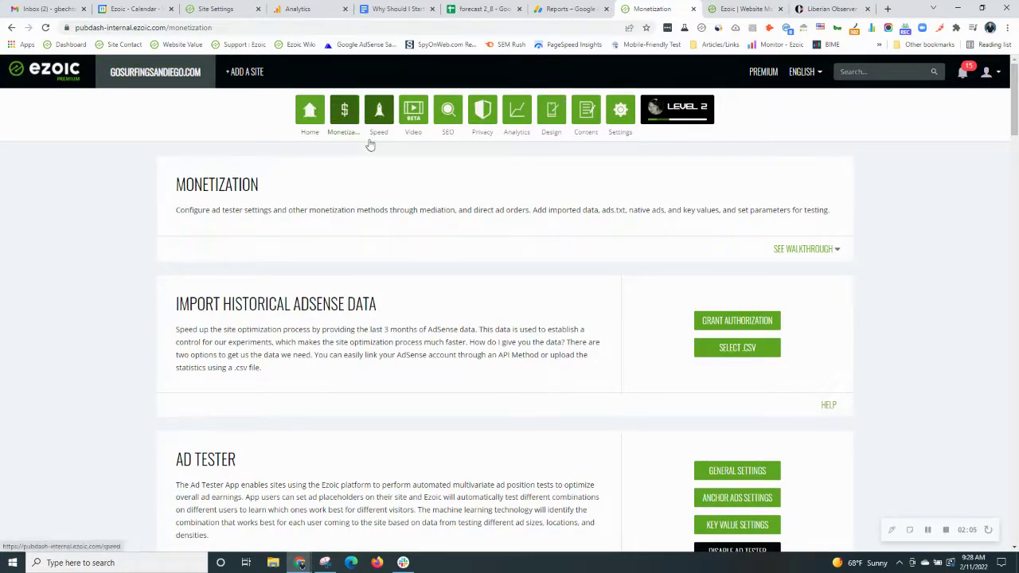
{"action": "scroll", "coordinate": [381, 157], "scroll_direction": "down", "scroll_amount": 5}
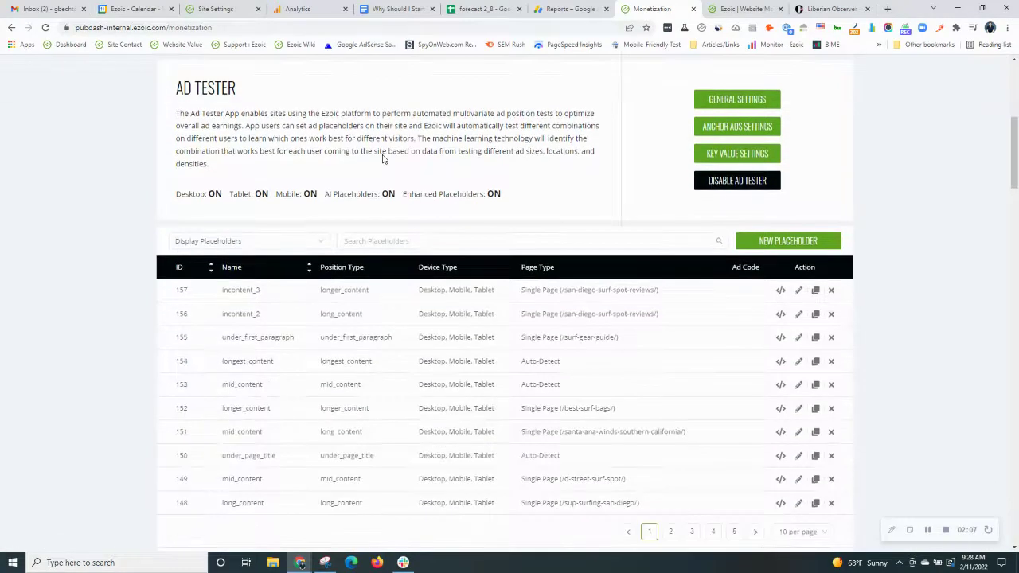
{"action": "scroll", "coordinate": [262, 127], "scroll_direction": "down", "scroll_amount": 5}
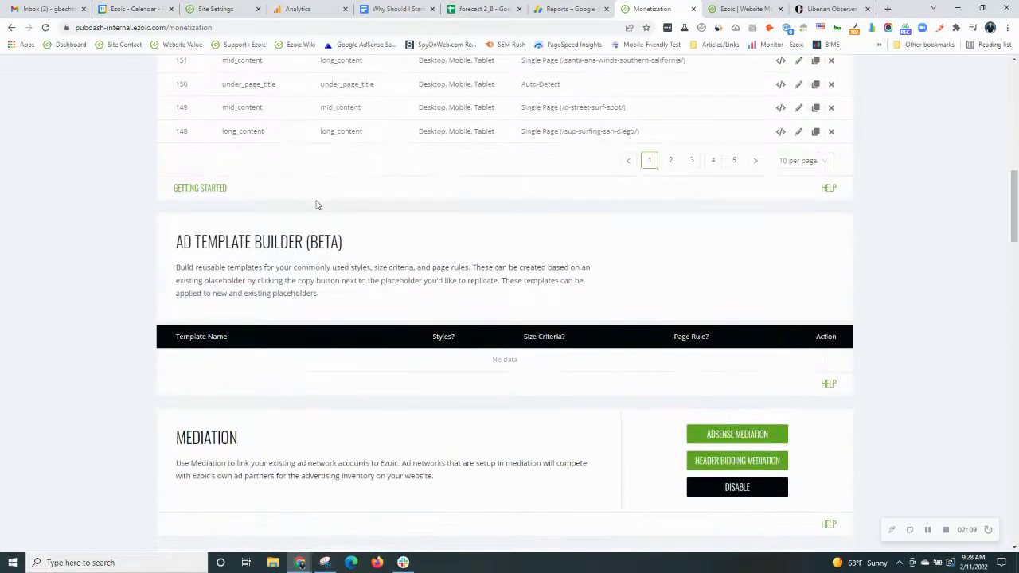
{"action": "scroll", "coordinate": [316, 205], "scroll_direction": "down", "scroll_amount": 5}
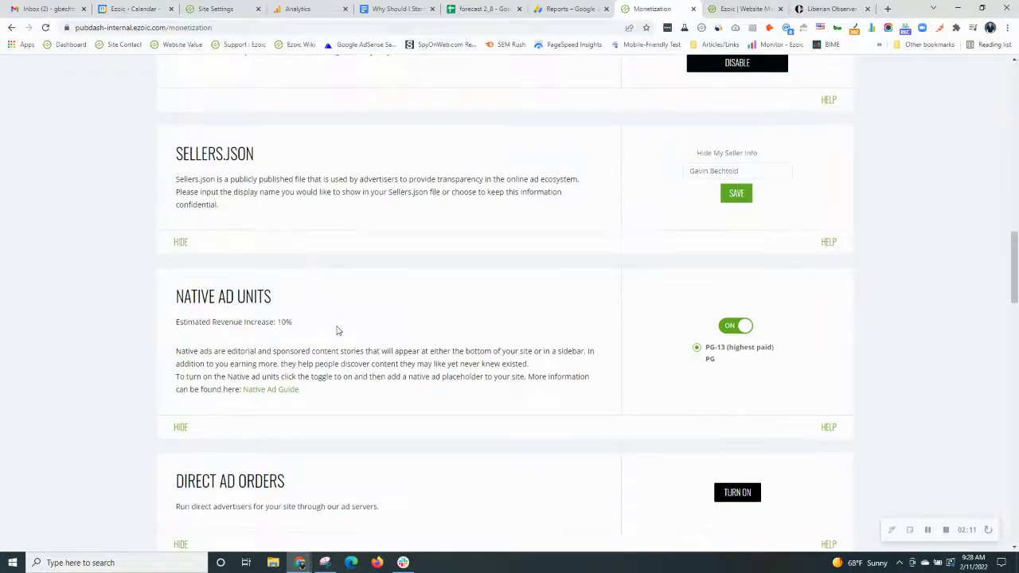
{"action": "scroll", "coordinate": [337, 330], "scroll_direction": "down", "scroll_amount": 1}
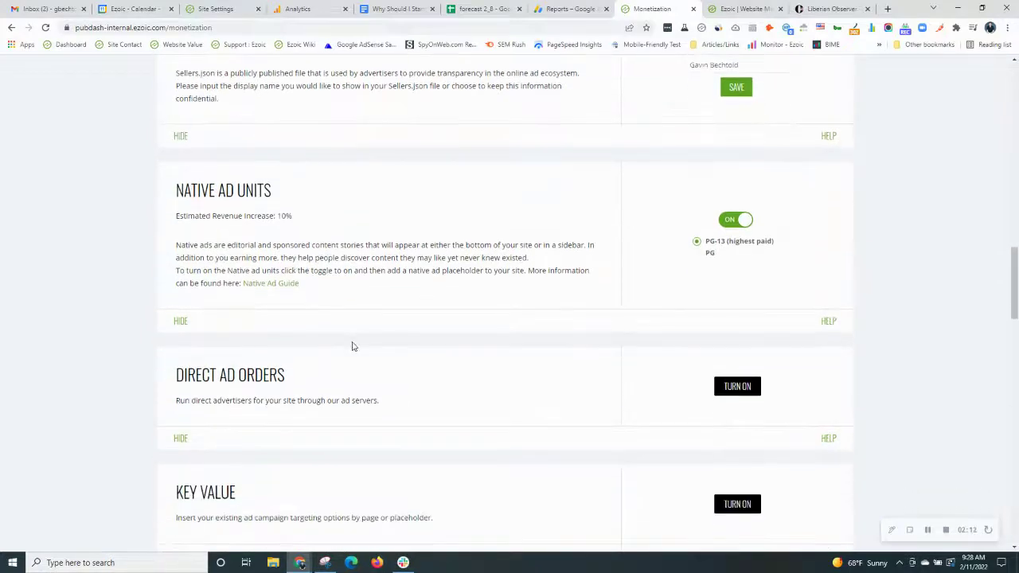
{"action": "left_click", "coordinate": [737, 387]}
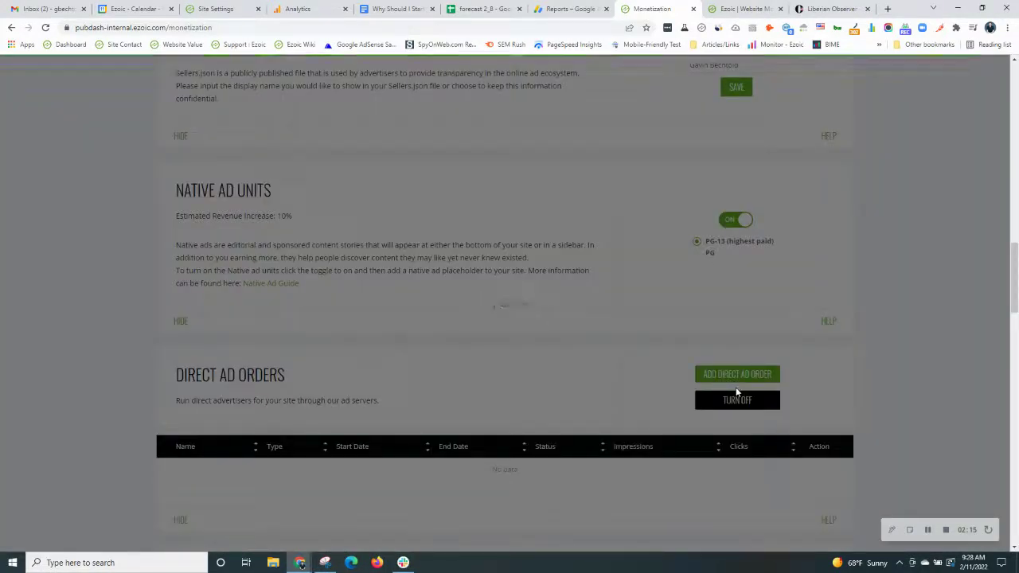
- Create a new direct ad order named Test and set its type to Standard
{"action": "scroll", "coordinate": [446, 346], "scroll_direction": "down", "scroll_amount": 1}
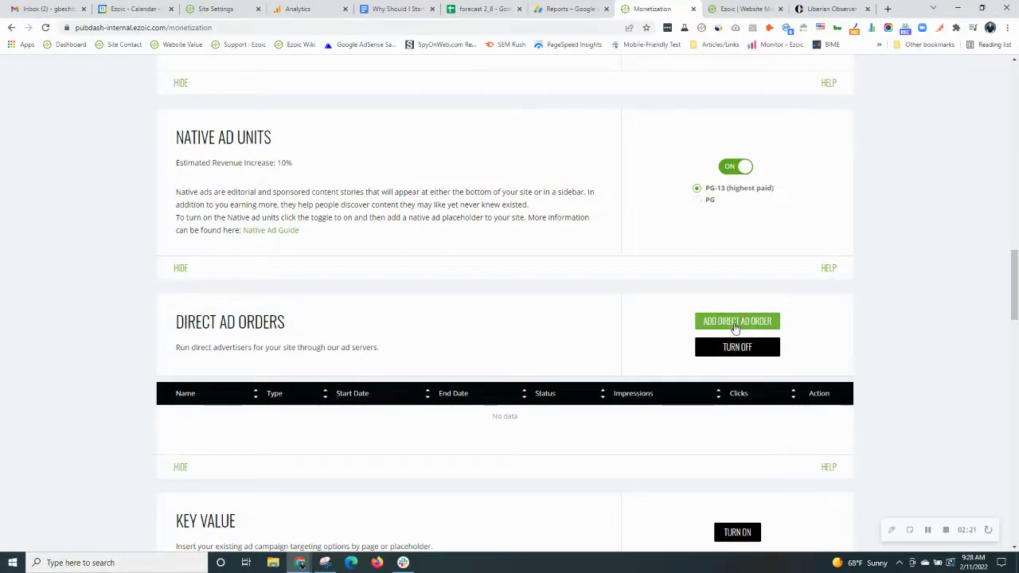
{"action": "left_click", "coordinate": [736, 321]}
{"action": "left_click", "coordinate": [462, 213]}
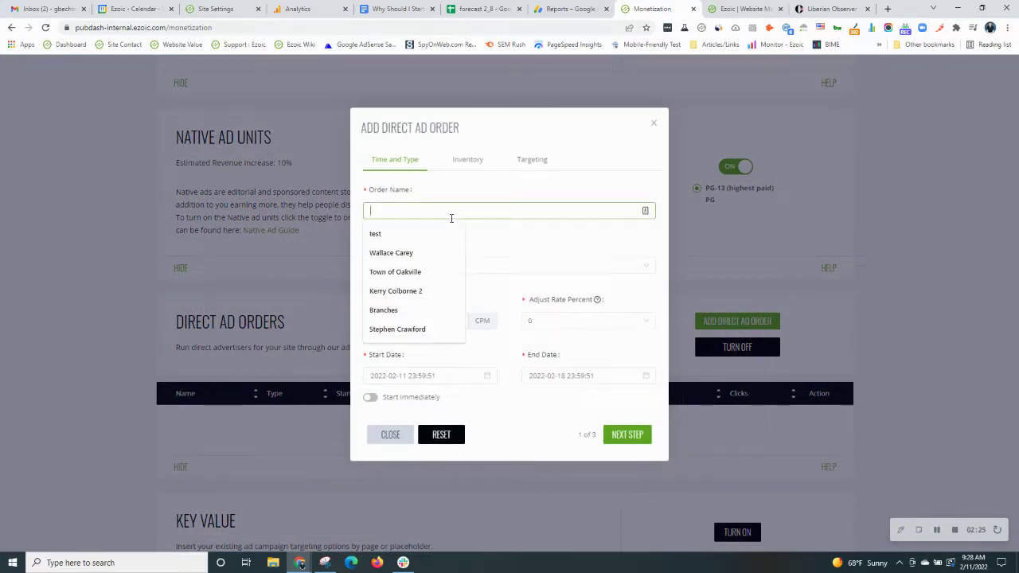
{"action": "type", "text": "Test"}
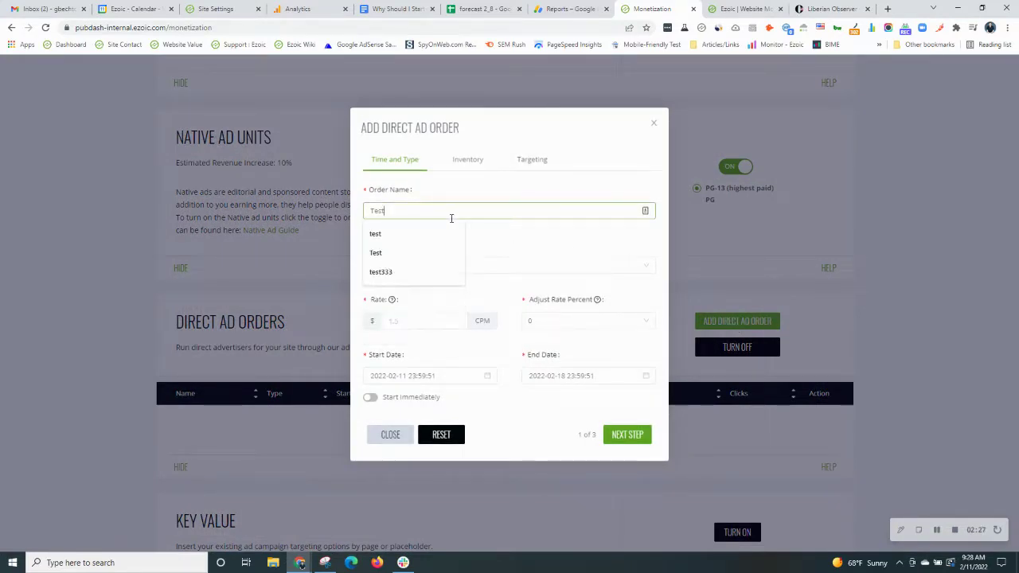
{"action": "key", "text": "Tab"}
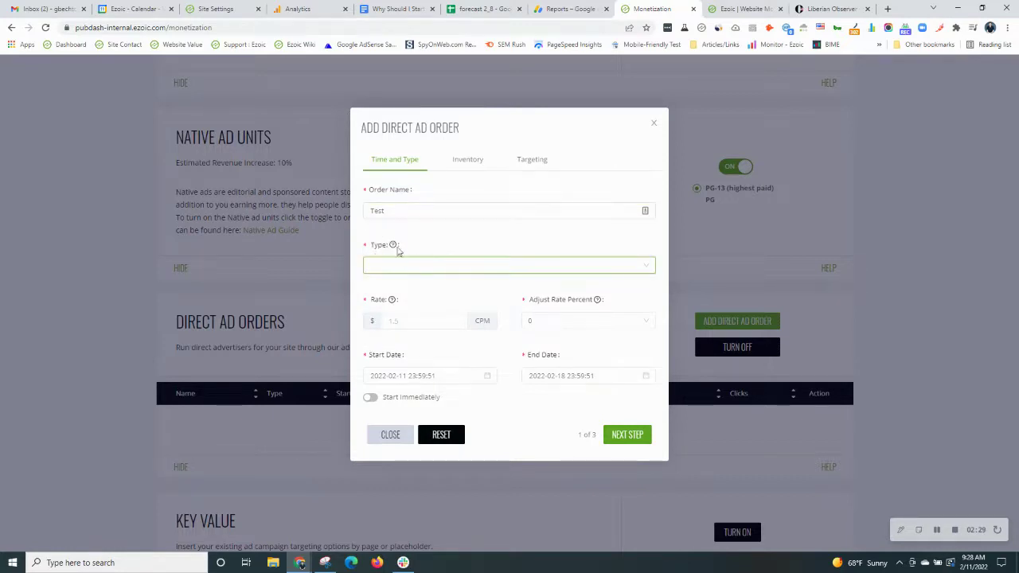
{"action": "mouse_move", "coordinate": [392, 247]}
{"action": "left_click", "coordinate": [390, 269]}
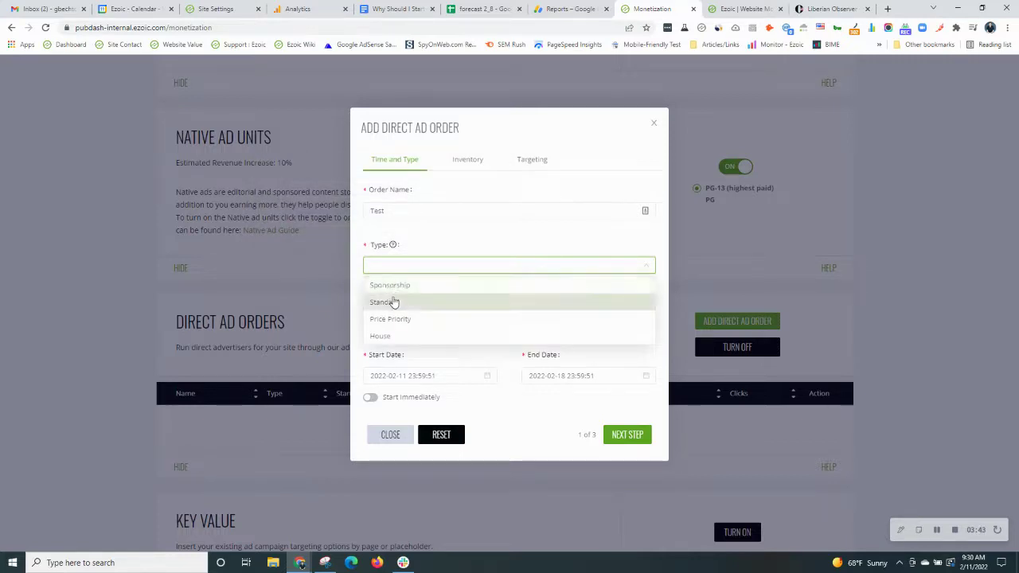
{"action": "left_click", "coordinate": [392, 300]}
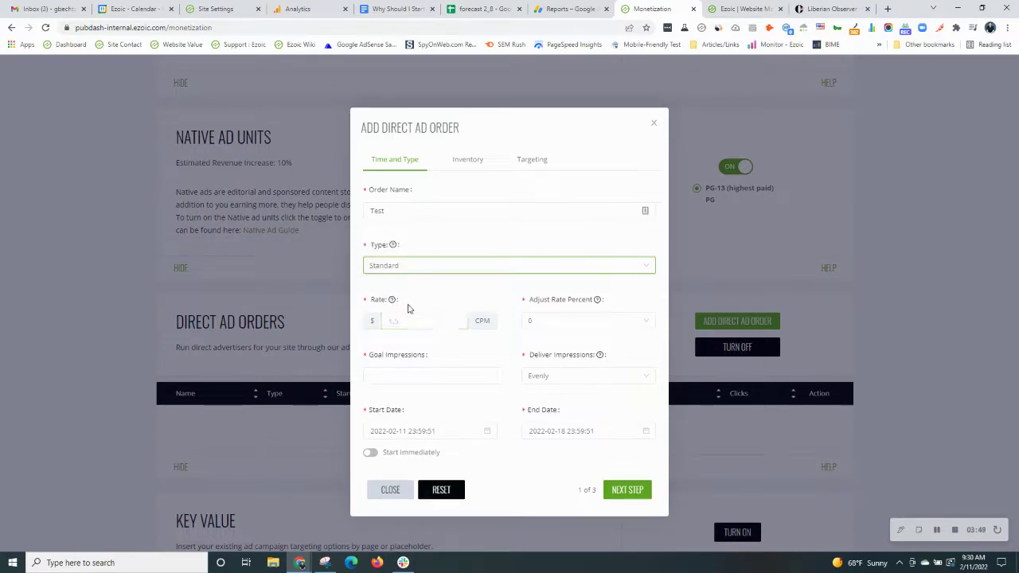
- Set the order's rate to $1 CPM and its goal impressions to 200000
{"action": "left_click", "coordinate": [407, 319]}
{"action": "key", "text": "Tab"}
{"action": "left_click", "coordinate": [408, 321]}
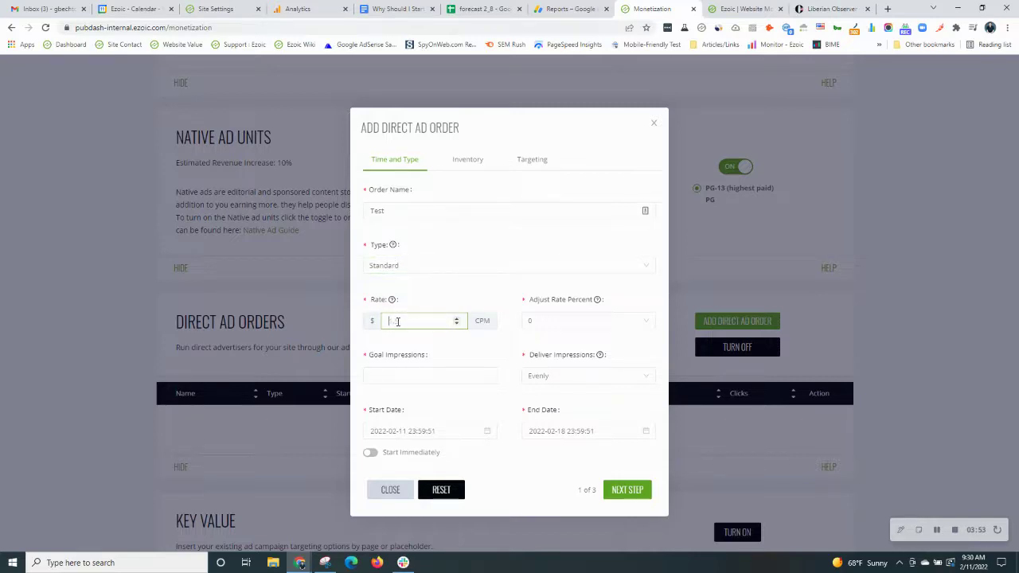
{"action": "left_click", "coordinate": [456, 373]}
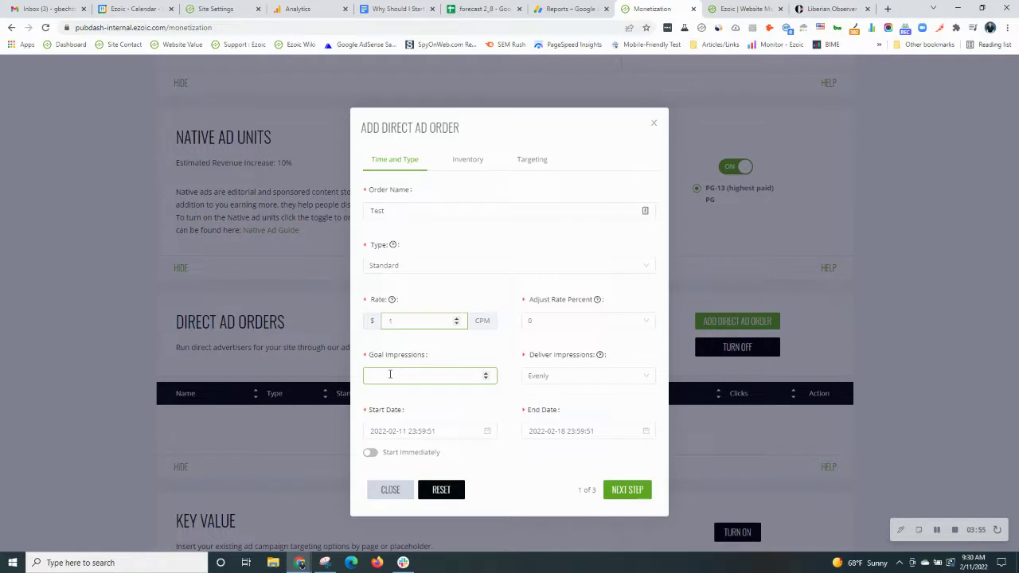
{"action": "type", "text": "200000"}
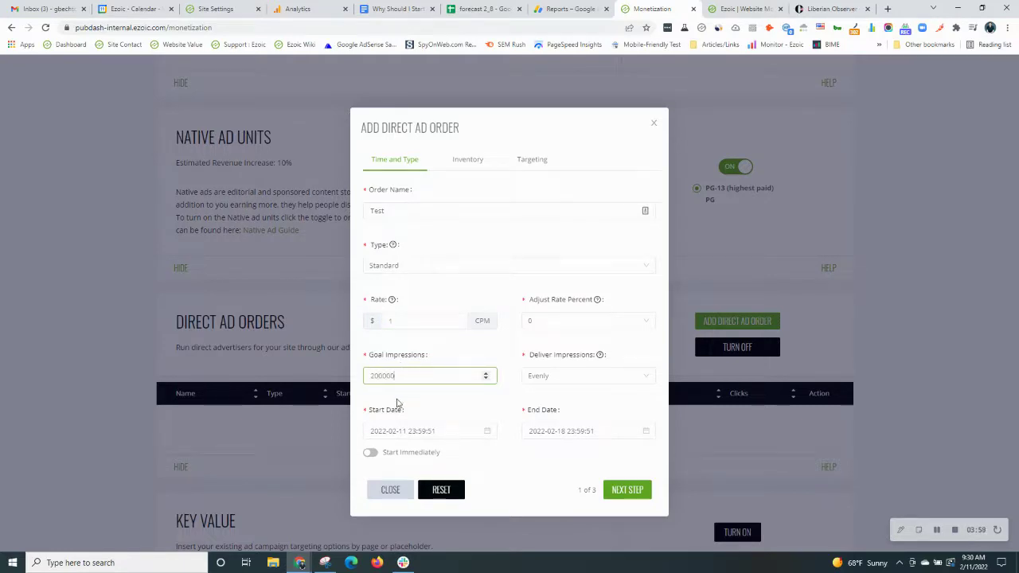
- Set the order to start immediately and its end date to 2022-02-28
{"action": "left_click", "coordinate": [383, 432]}
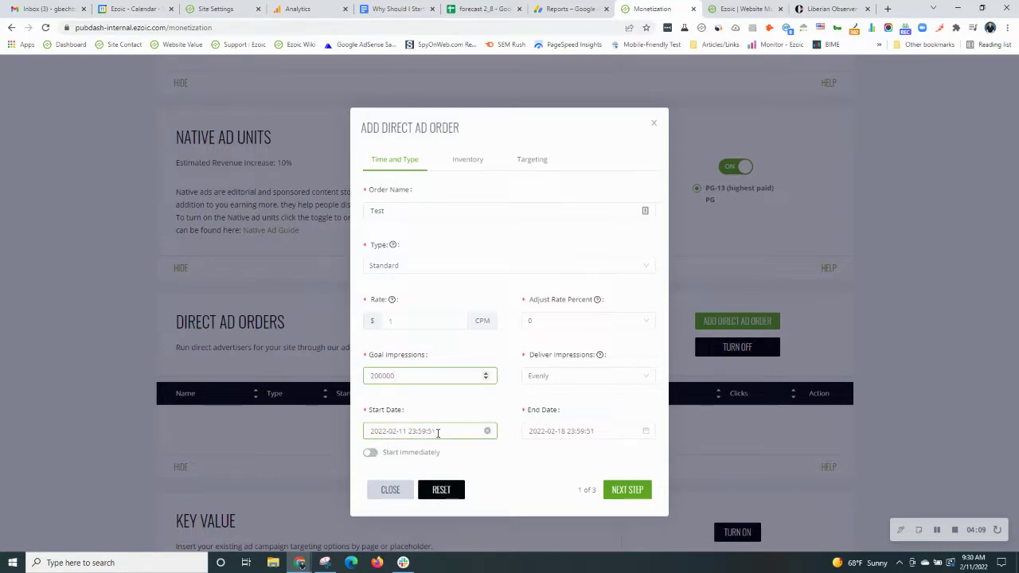
{"action": "left_click", "coordinate": [396, 434]}
{"action": "left_click", "coordinate": [403, 460]}
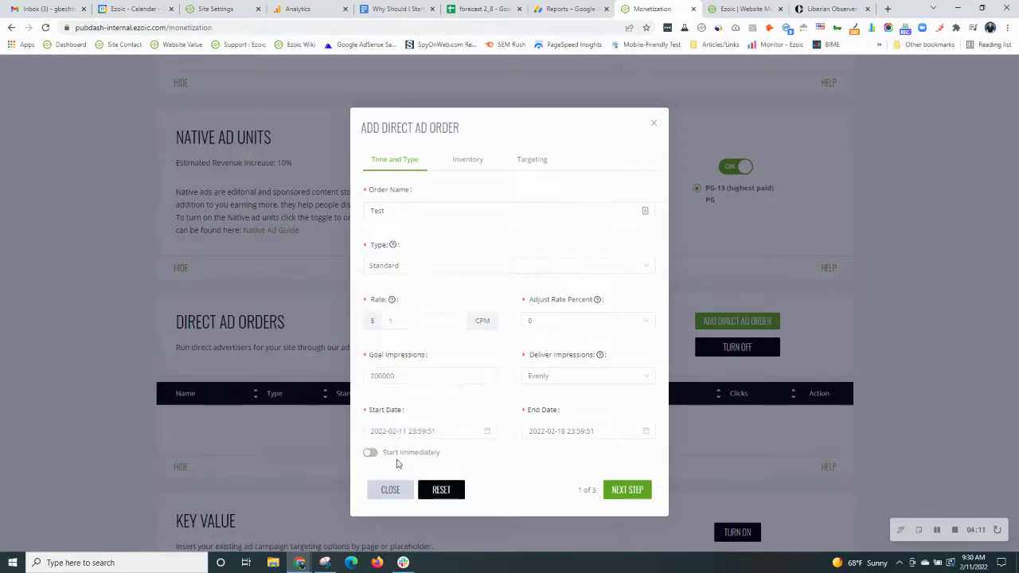
{"action": "left_click", "coordinate": [368, 453]}
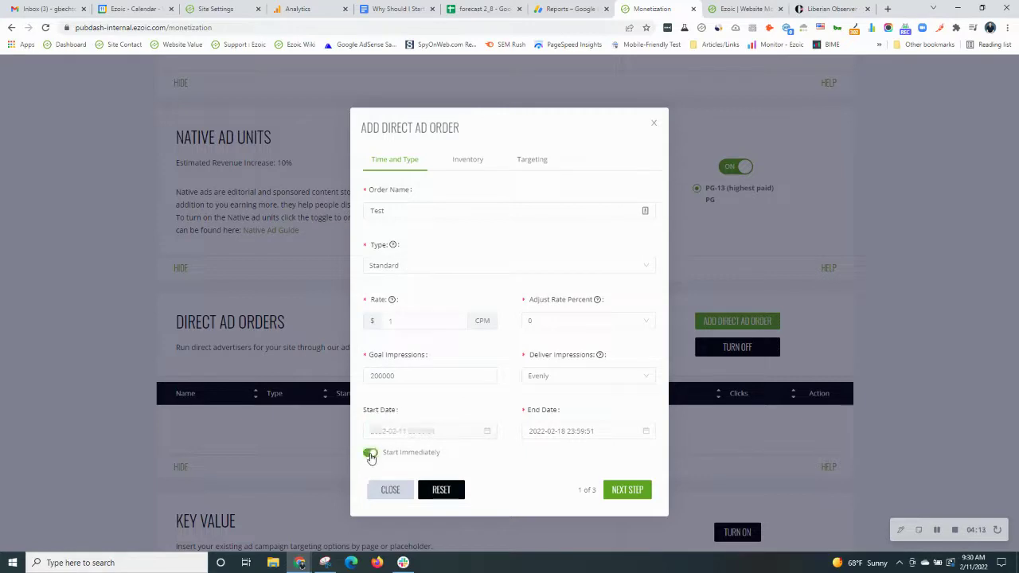
{"action": "left_click", "coordinate": [553, 434]}
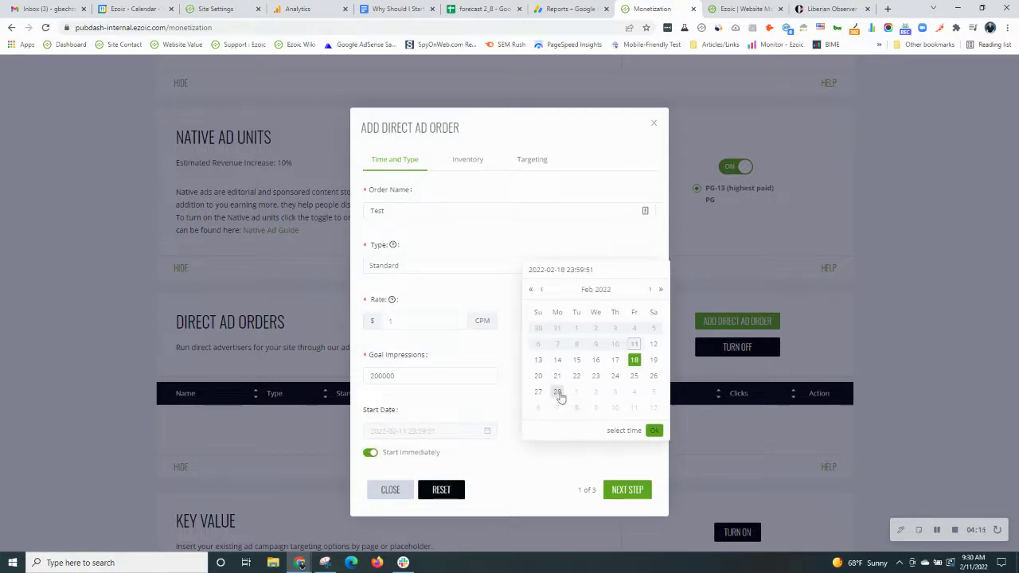
{"action": "left_click", "coordinate": [557, 392]}
{"action": "left_click", "coordinate": [654, 431]}
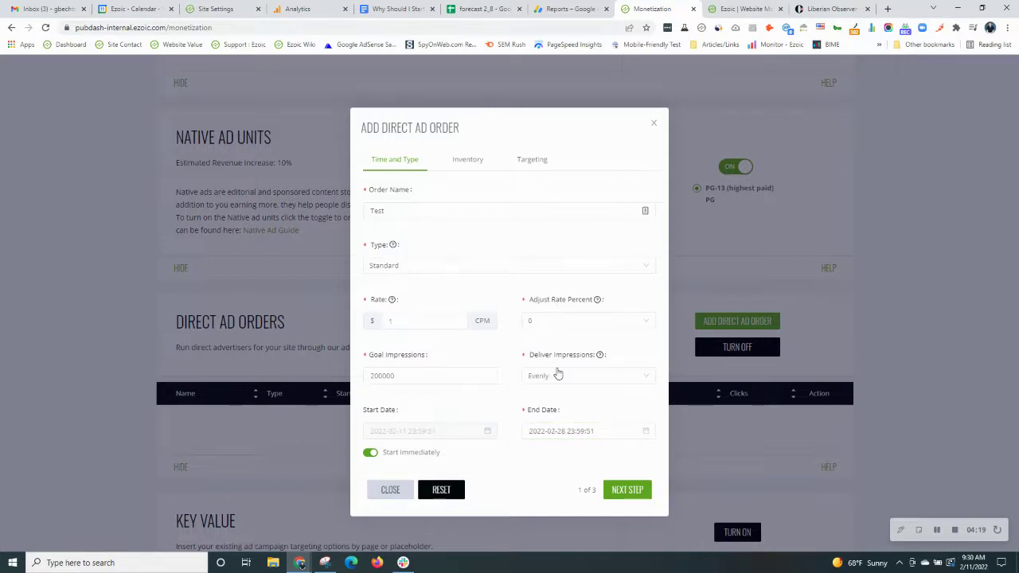
{"action": "mouse_move", "coordinate": [600, 355]}
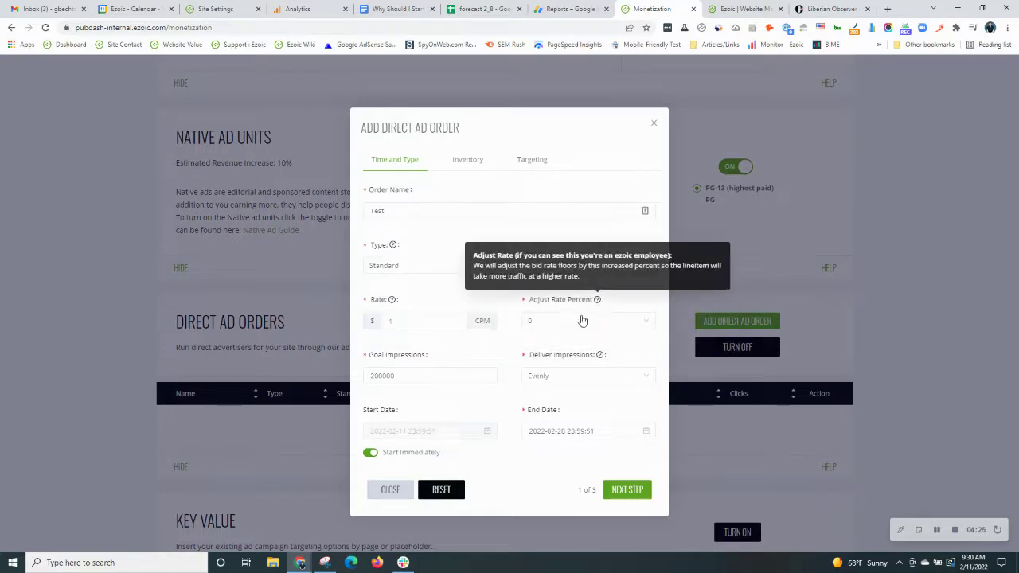
- Proceed to the order's inventory settings and choose the Leader - 728x90 inventory size
{"action": "left_click", "coordinate": [620, 494]}
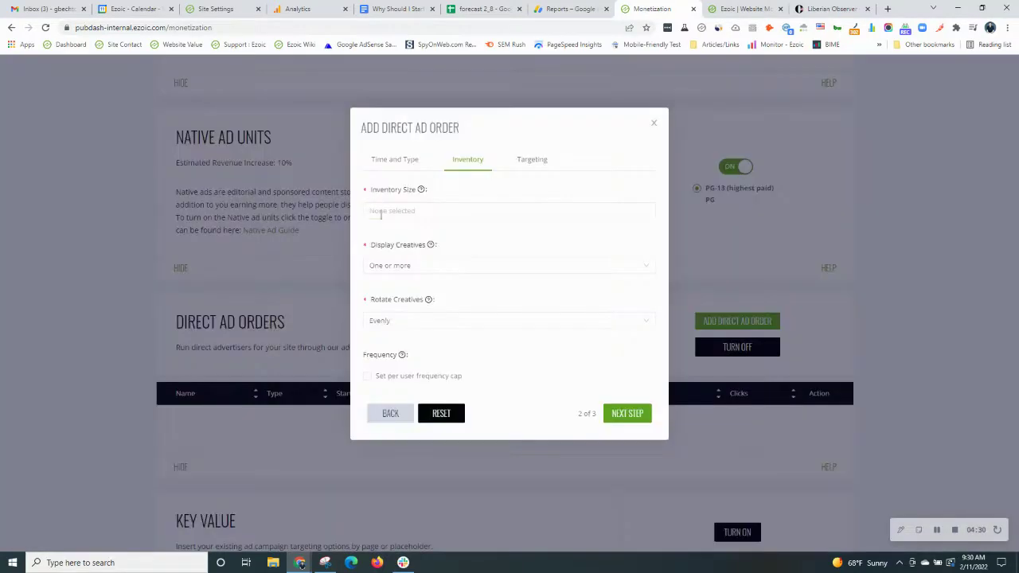
{"action": "left_click", "coordinate": [402, 210]}
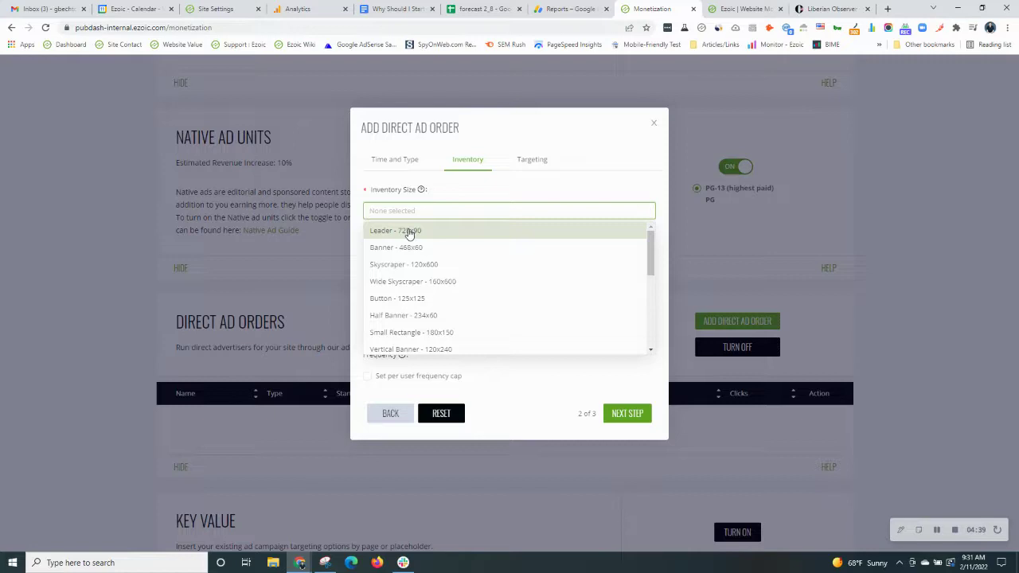
{"action": "left_click", "coordinate": [409, 232]}
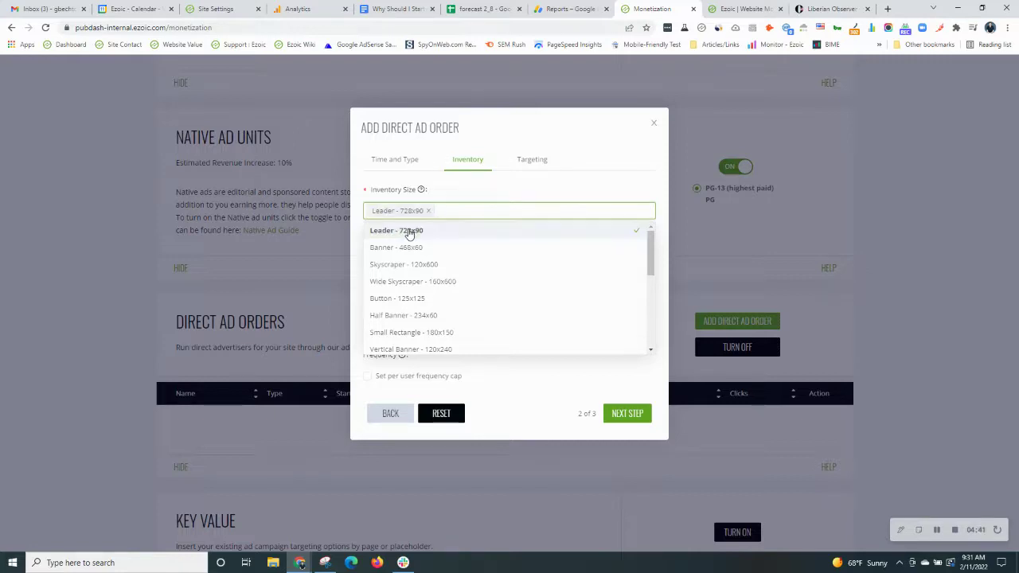
{"action": "left_click", "coordinate": [478, 193]}
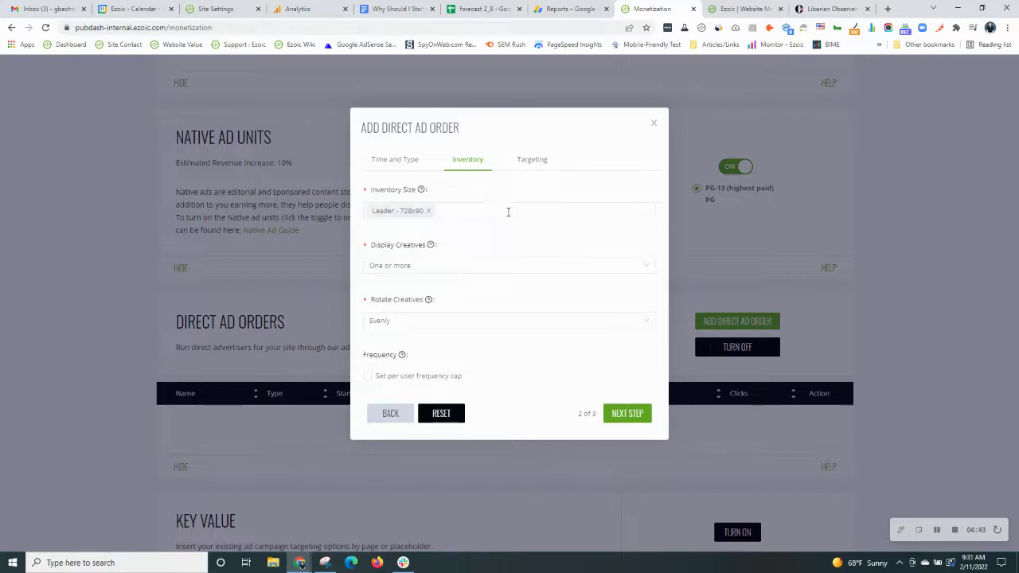
- Review the Display Creatives and Rotate Creatives options, keep One or more and Evenly, and continue to the targeting settings
{"action": "left_click", "coordinate": [411, 270]}
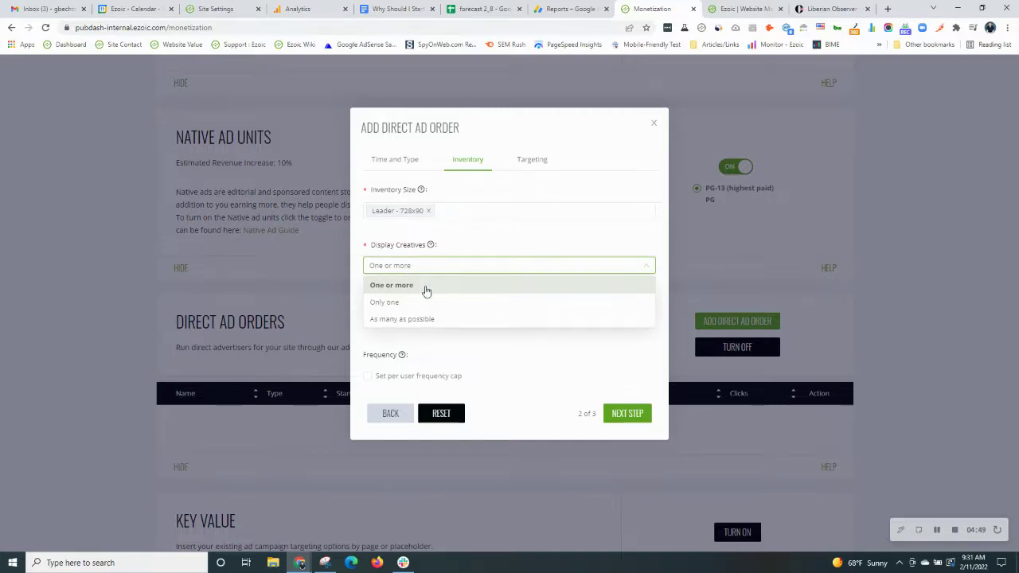
{"action": "left_click", "coordinate": [489, 241]}
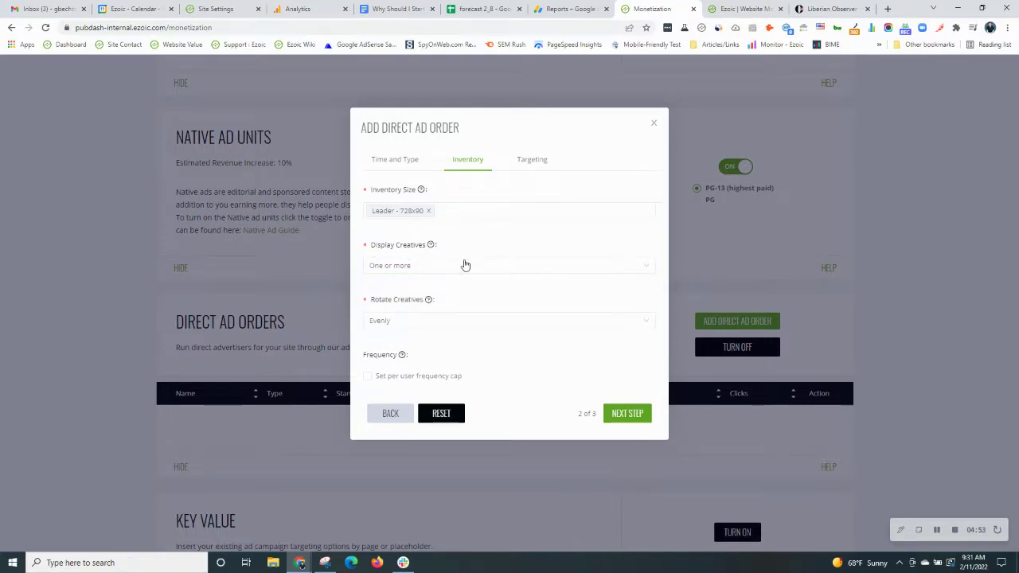
{"action": "left_click", "coordinate": [422, 323]}
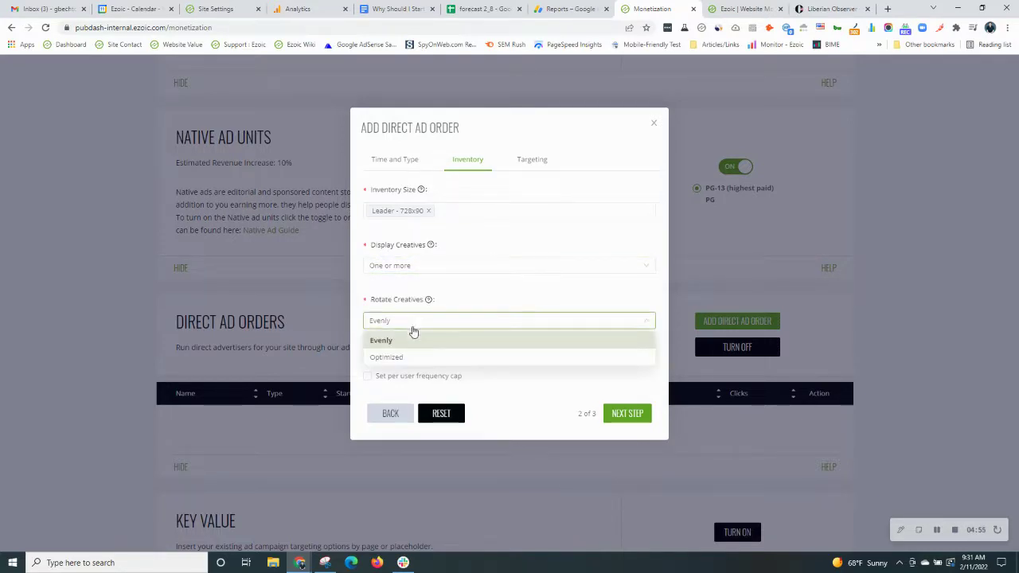
{"action": "mouse_move", "coordinate": [430, 303]}
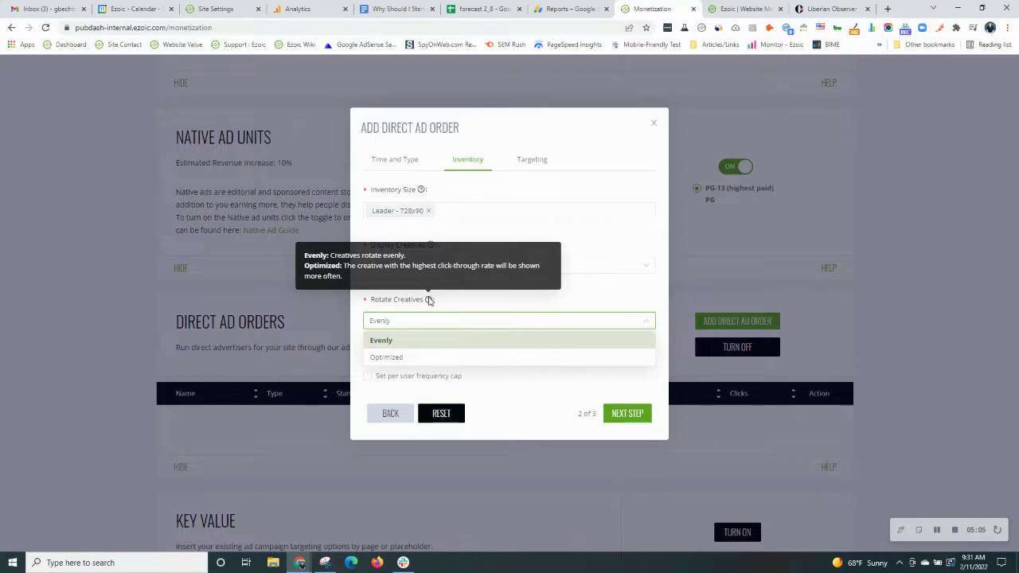
{"action": "left_click", "coordinate": [588, 293]}
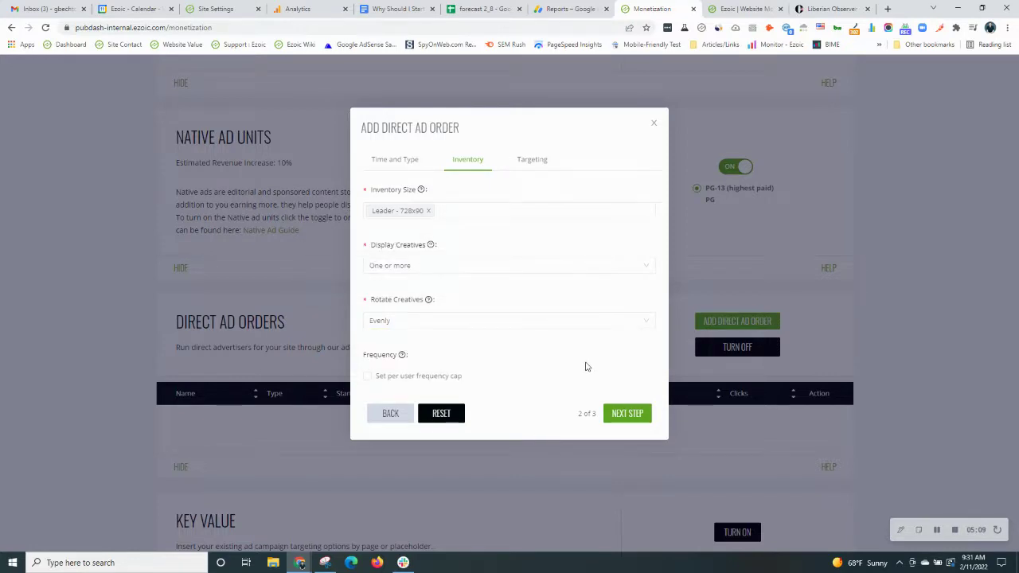
{"action": "left_click", "coordinate": [628, 414]}
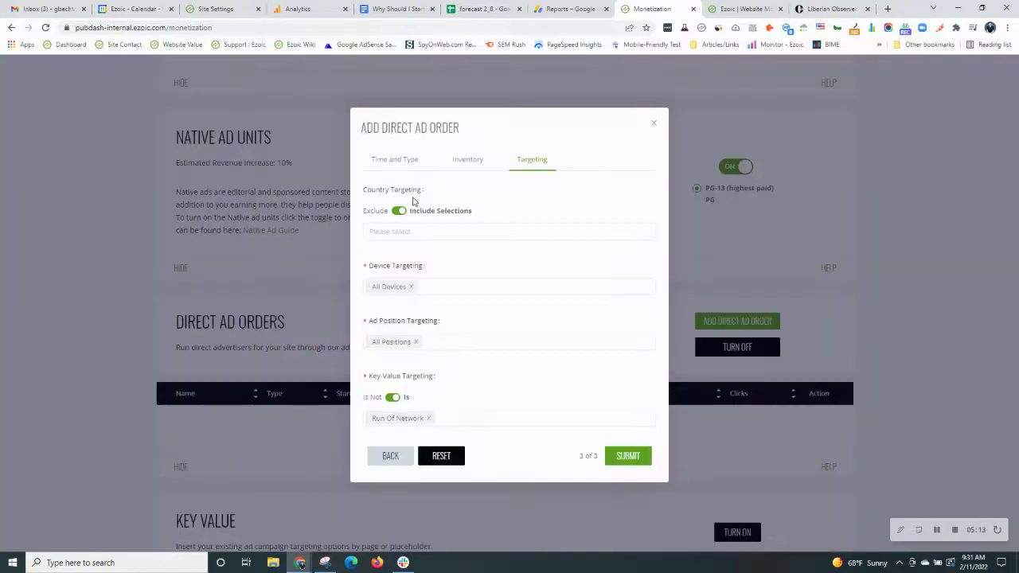
- Review the country and device targeting choices, leaving countries unselected and keeping All Devices
{"action": "left_click", "coordinate": [398, 232]}
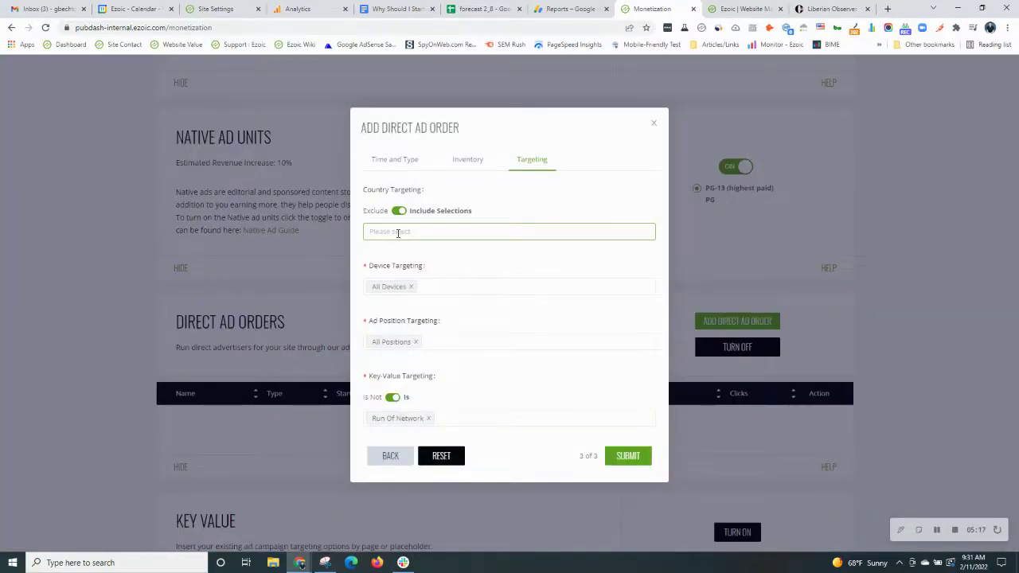
{"action": "left_click", "coordinate": [420, 231]}
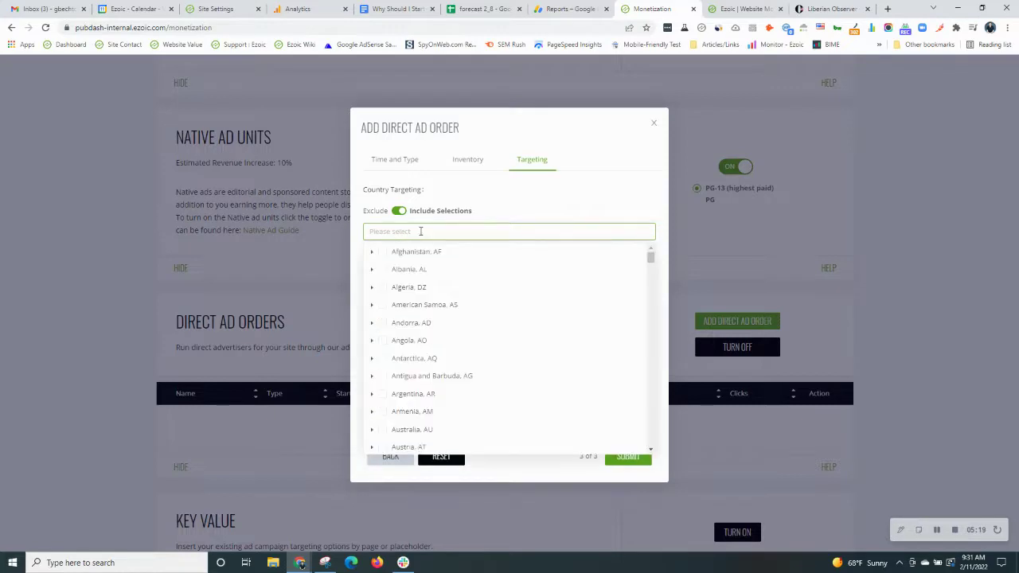
{"action": "left_click", "coordinate": [515, 202]}
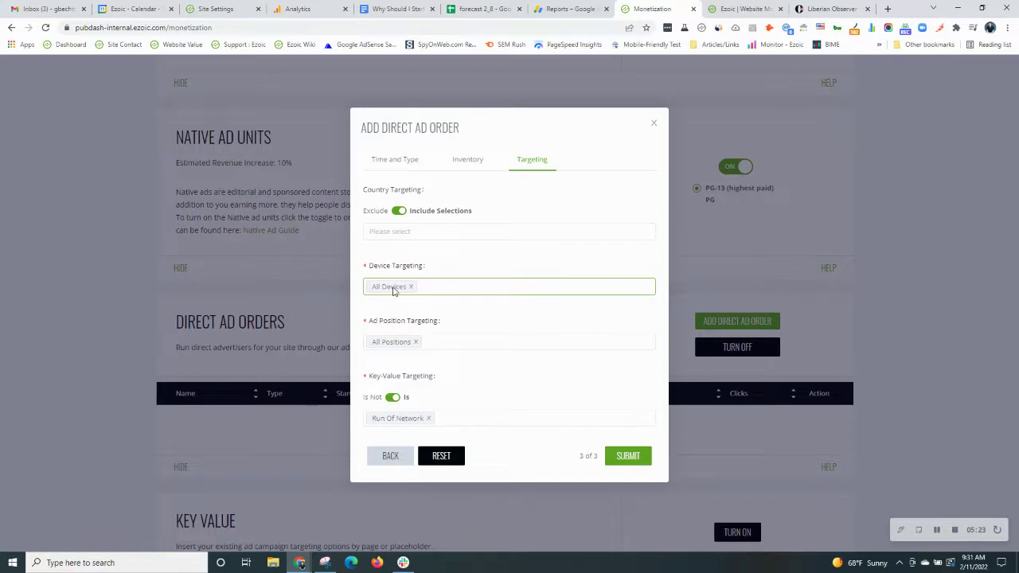
{"action": "left_click", "coordinate": [453, 288]}
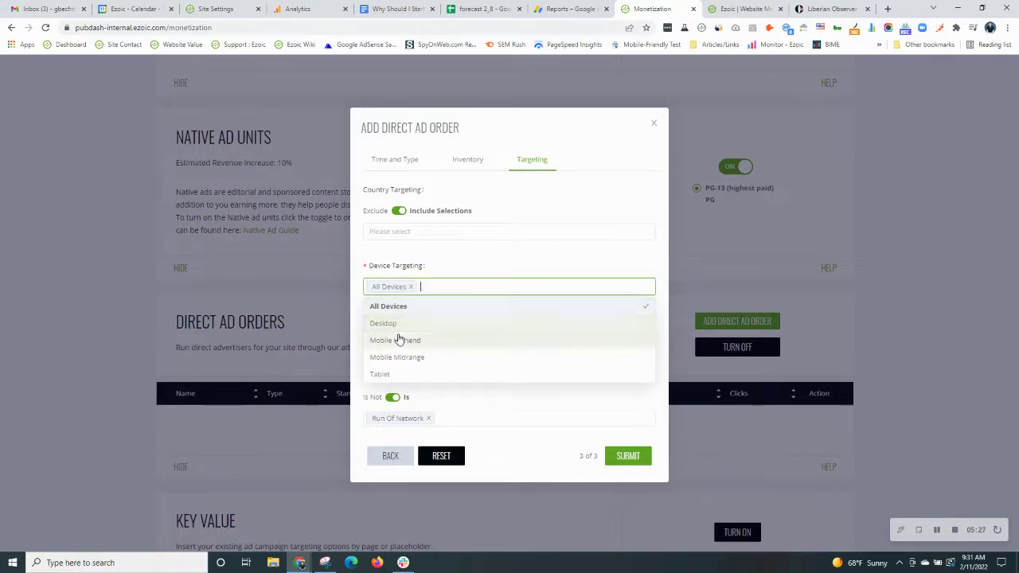
{"action": "left_click", "coordinate": [472, 262]}
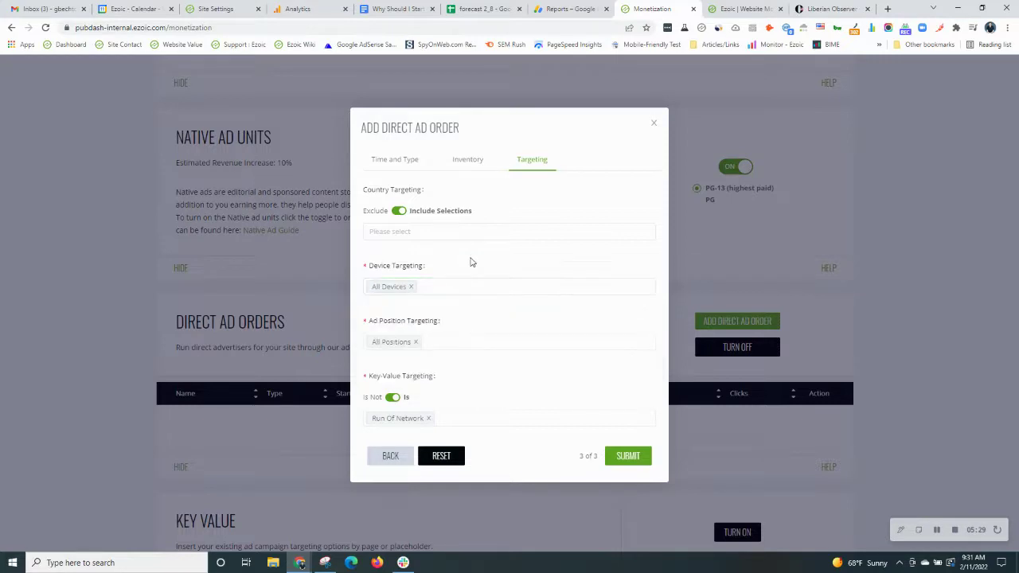
- Replace All Positions with Top of Page in the ad position targeting and submit the direct ad order
{"action": "left_click", "coordinate": [415, 343]}
{"action": "left_click", "coordinate": [411, 342]}
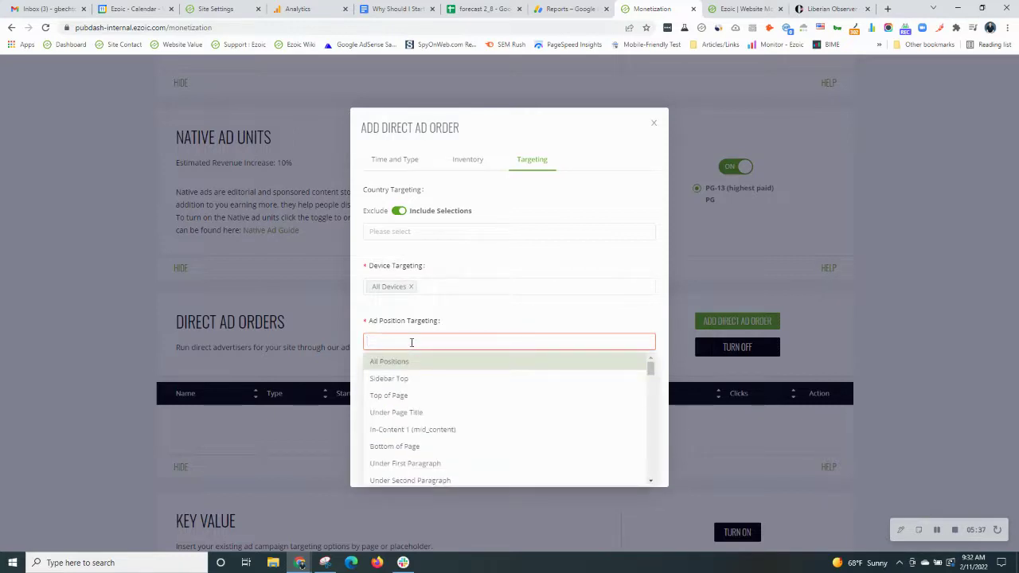
{"action": "type", "text": "top"}
{"action": "key", "text": "BackSpace"}
{"action": "key", "text": "BackSpace"}
{"action": "key", "text": "BackSpace"}
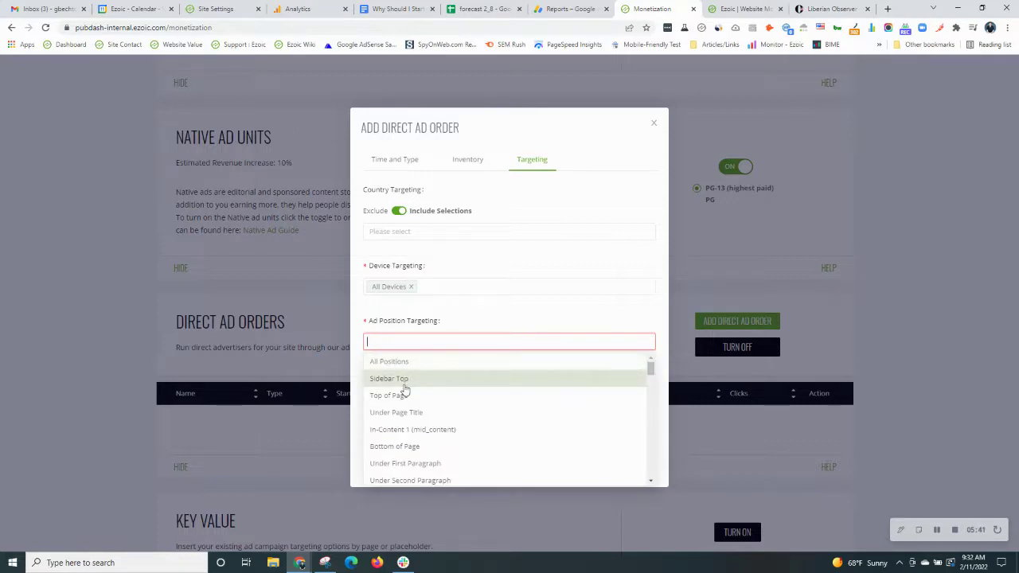
{"action": "left_click", "coordinate": [398, 401]}
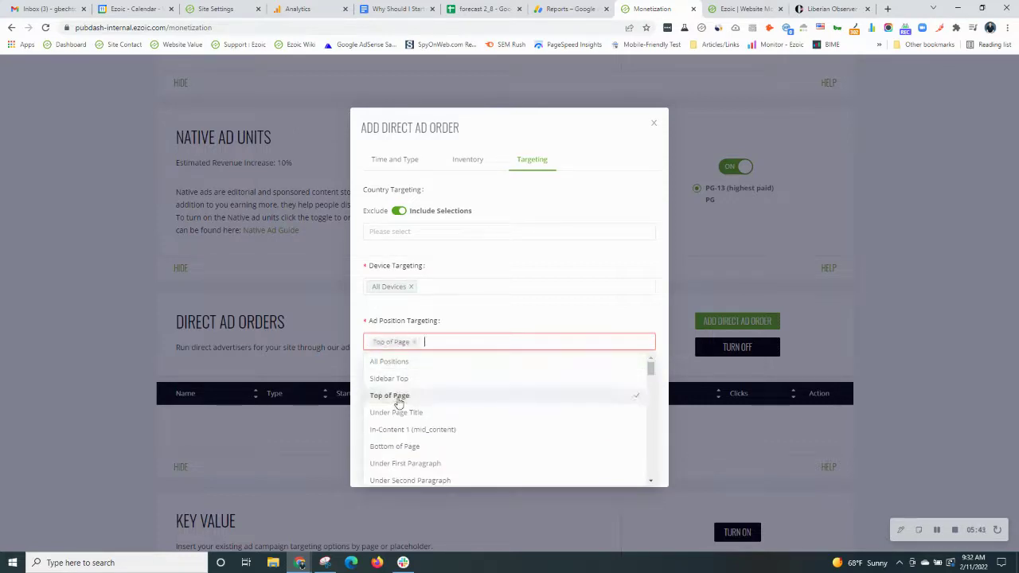
{"action": "left_click", "coordinate": [458, 310]}
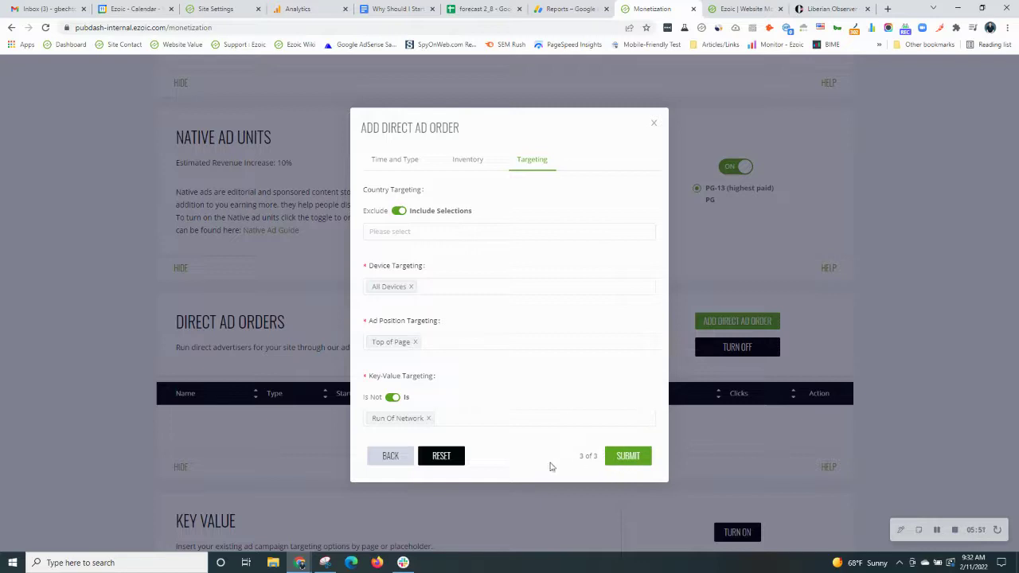
{"action": "left_click", "coordinate": [626, 456]}
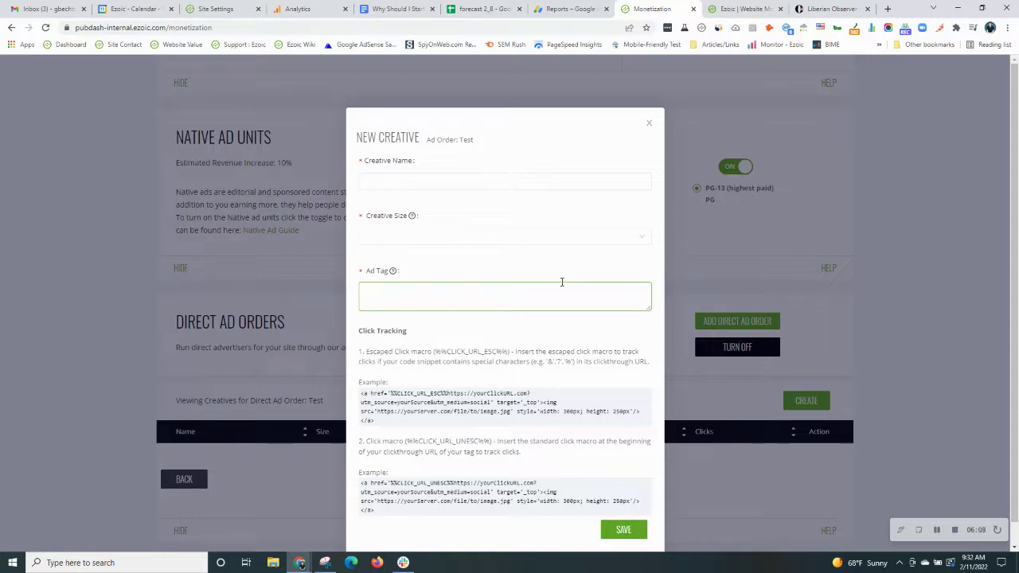
- Name the order's new creative test and set its creative size to 728x90
{"action": "left_click", "coordinate": [383, 182]}
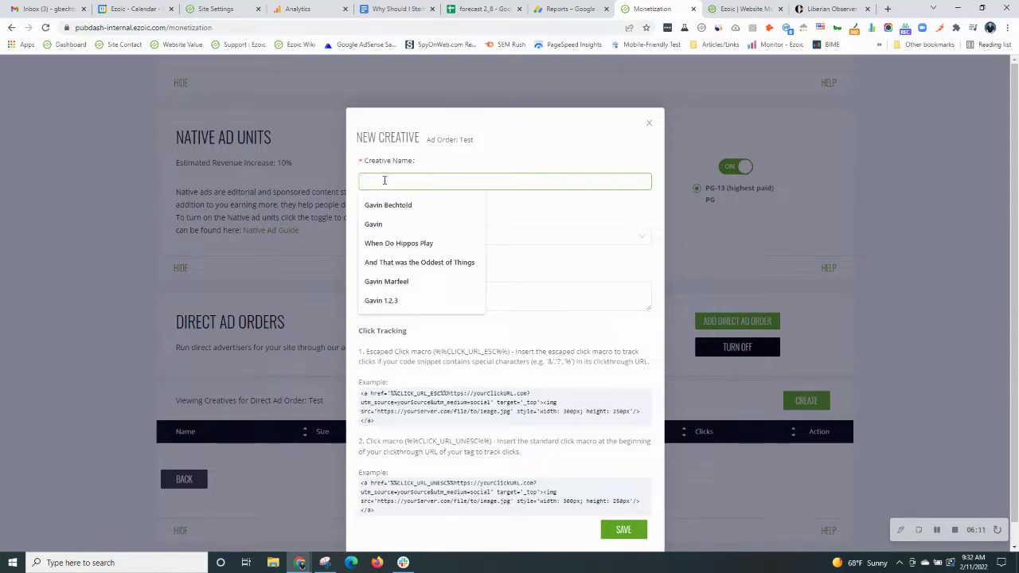
{"action": "type", "text": "test"}
{"action": "left_click", "coordinate": [400, 238]}
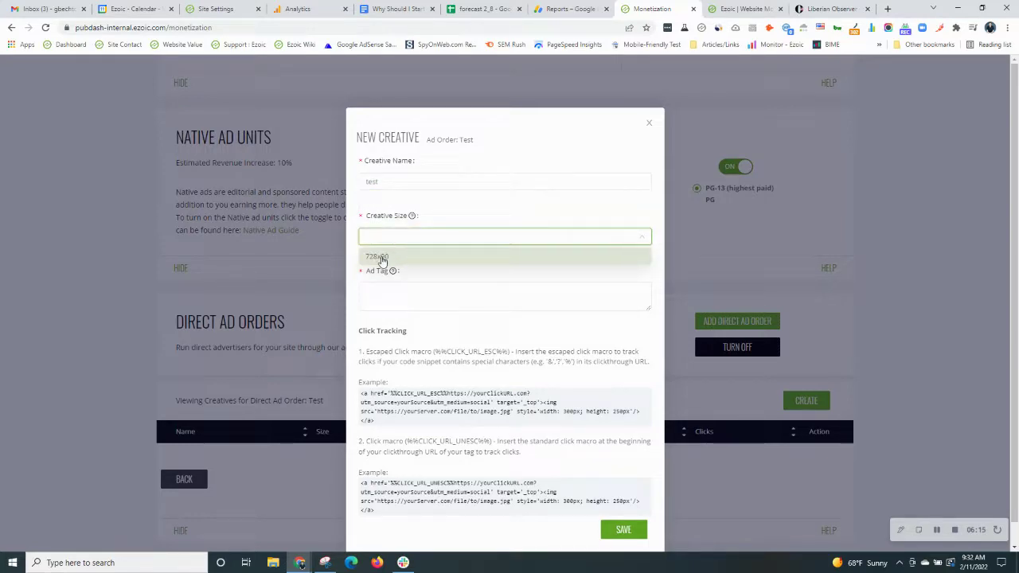
{"action": "left_click", "coordinate": [380, 258]}
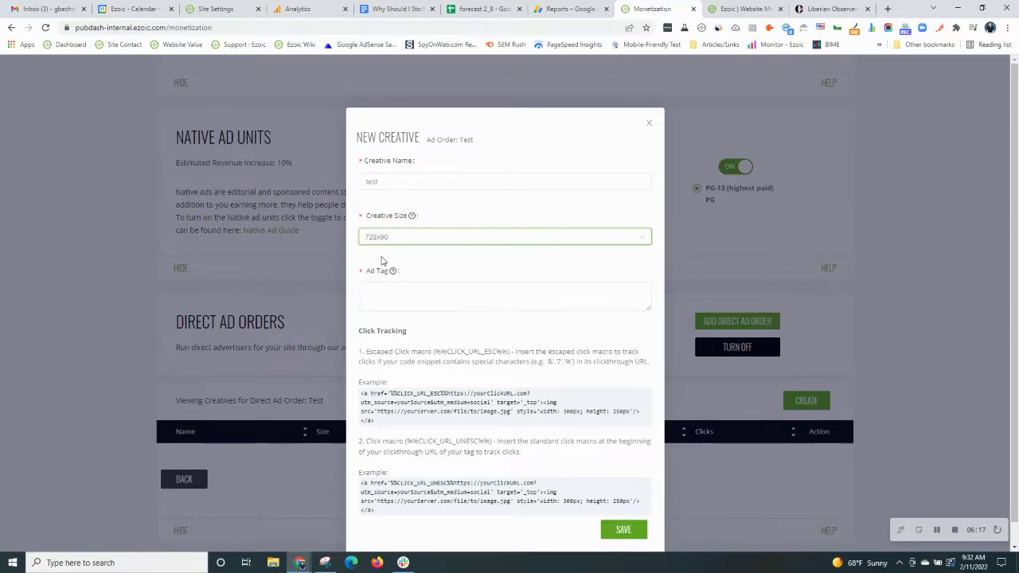
- Examine the Ad Tag field and the tracking macro examples, and close the new creative form without saving
{"action": "left_click", "coordinate": [459, 287]}
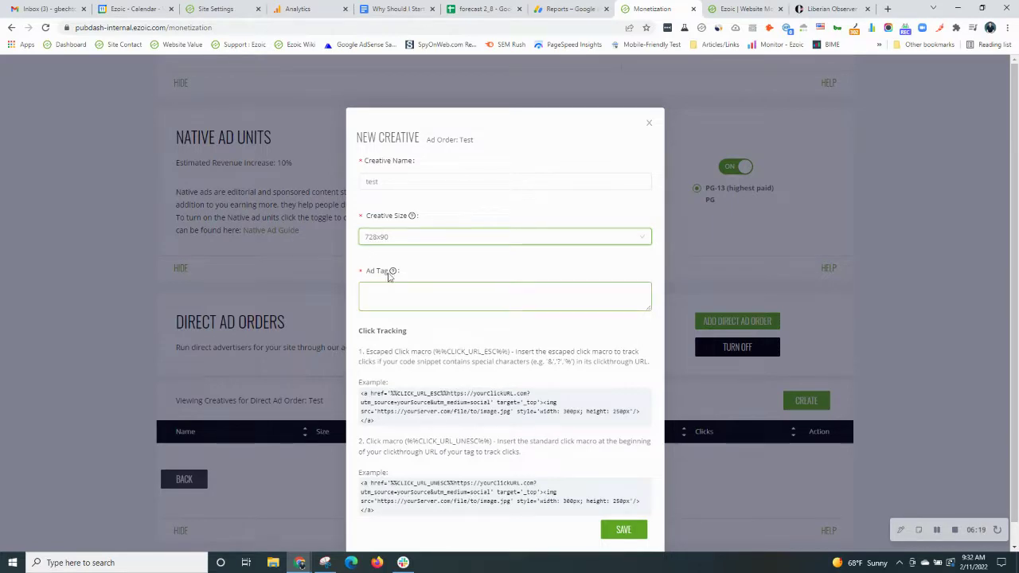
{"action": "left_click", "coordinate": [397, 295]}
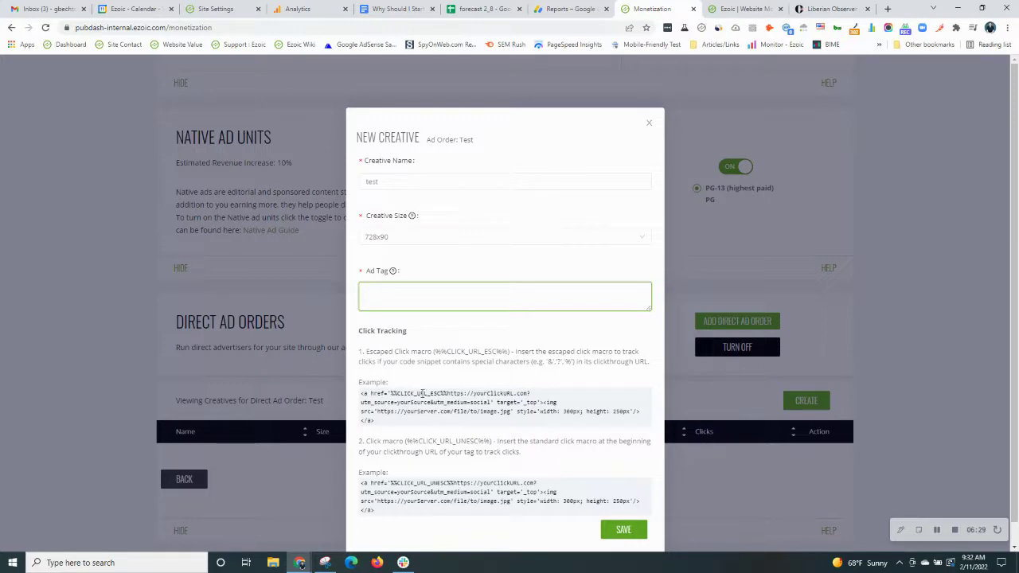
{"action": "scroll", "coordinate": [446, 370], "scroll_direction": "down", "scroll_amount": 1}
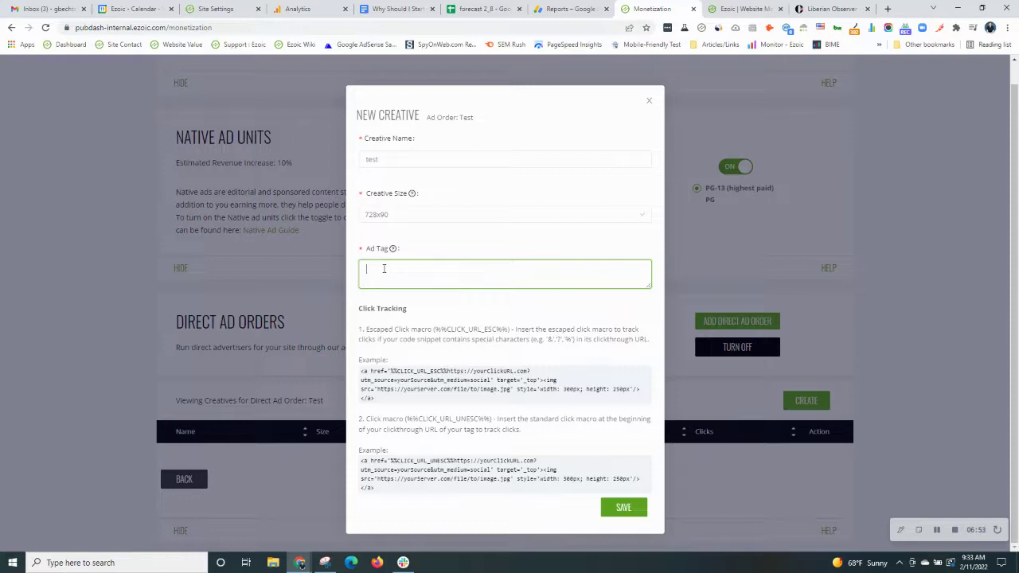
{"action": "left_click", "coordinate": [650, 103]}
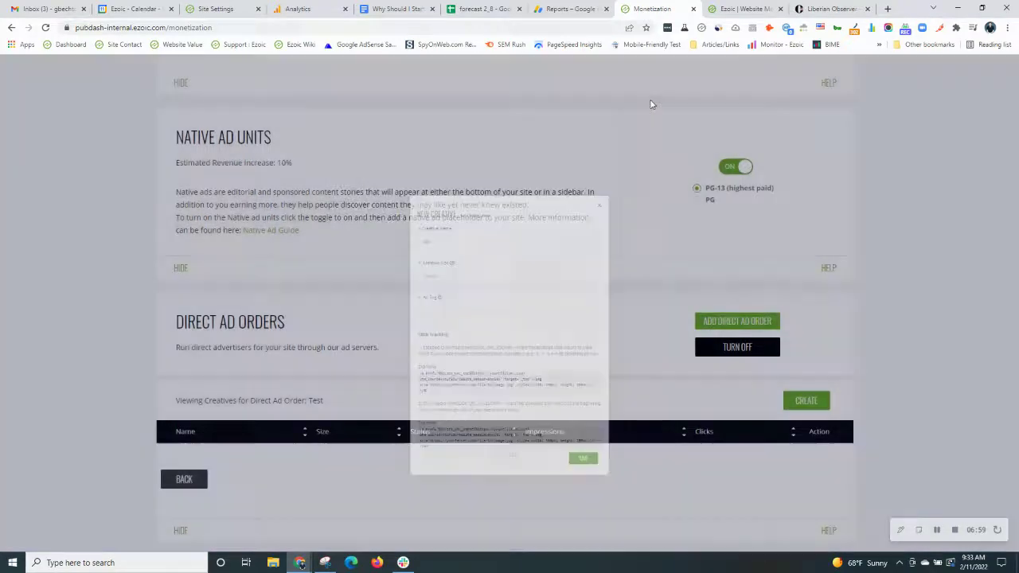